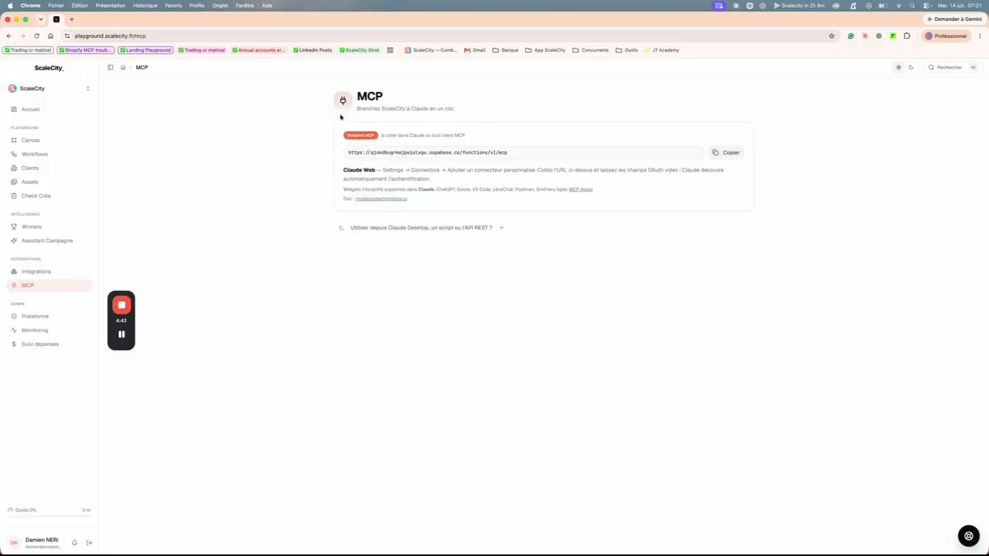
Copy the MCP endpoint URL from ScaleCity's MCP integration page.
{"action": "left_click", "coordinate": [43, 139]}
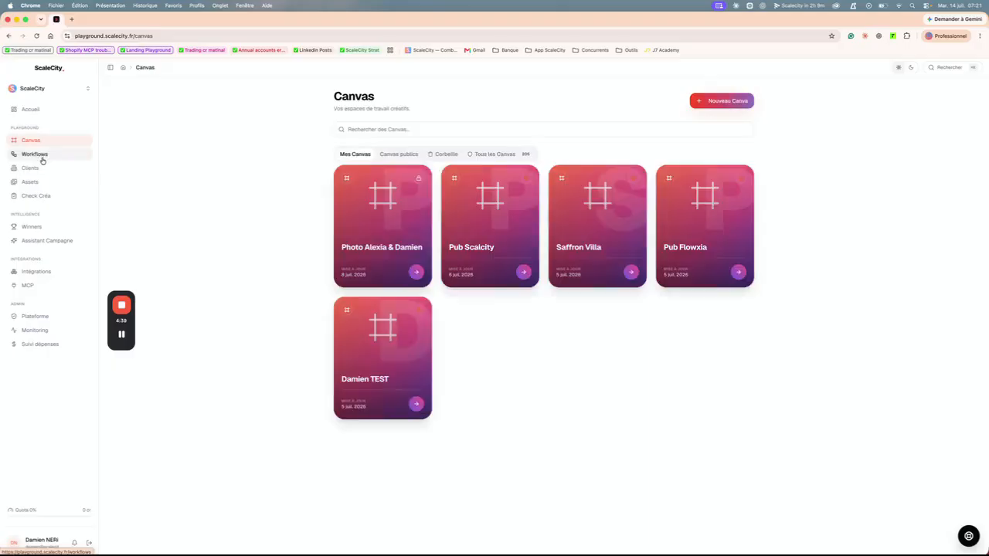
{"action": "left_click", "coordinate": [27, 285]}
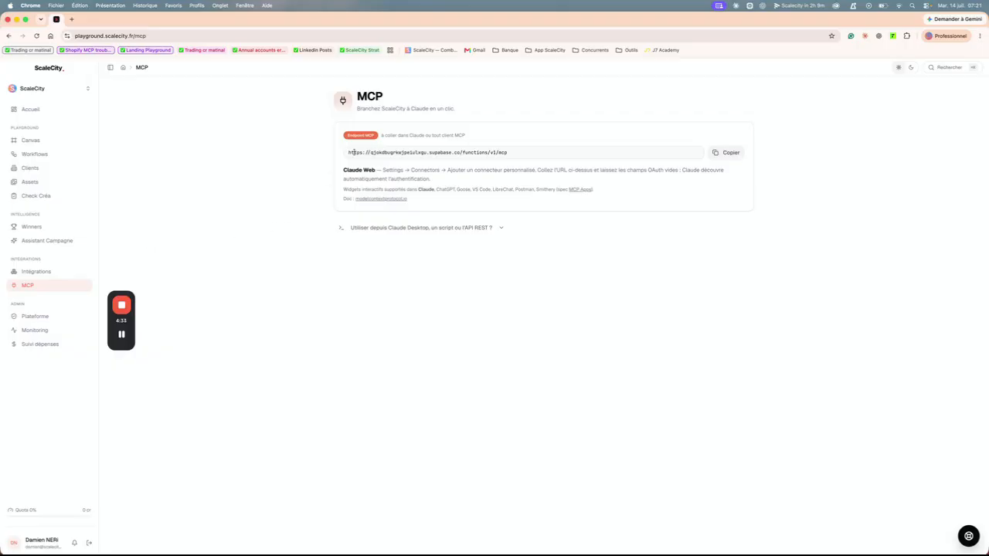
{"action": "left_click_drag", "start_coordinate": [348, 153], "coordinate": [618, 159]}
{"action": "left_click", "coordinate": [624, 161]}
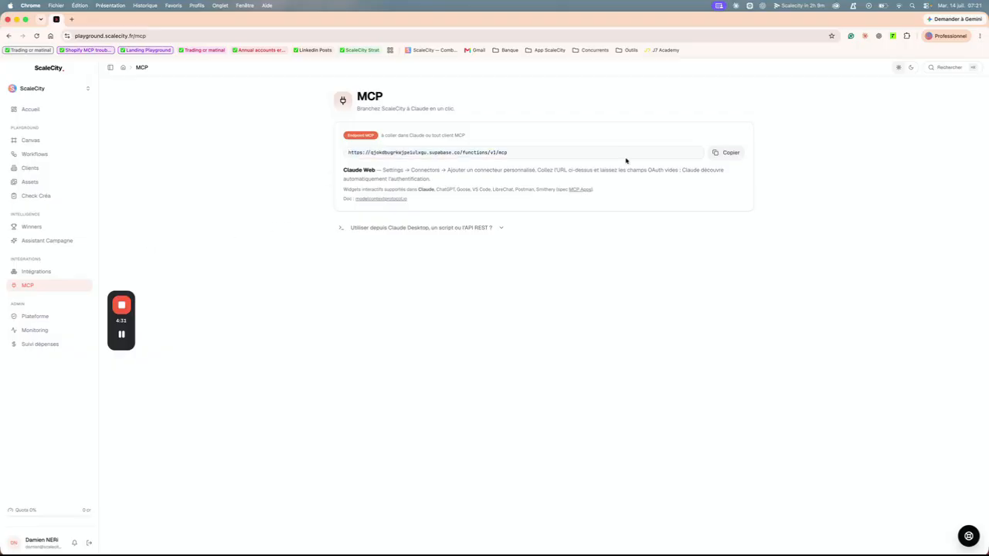
{"action": "left_click", "coordinate": [735, 156]}
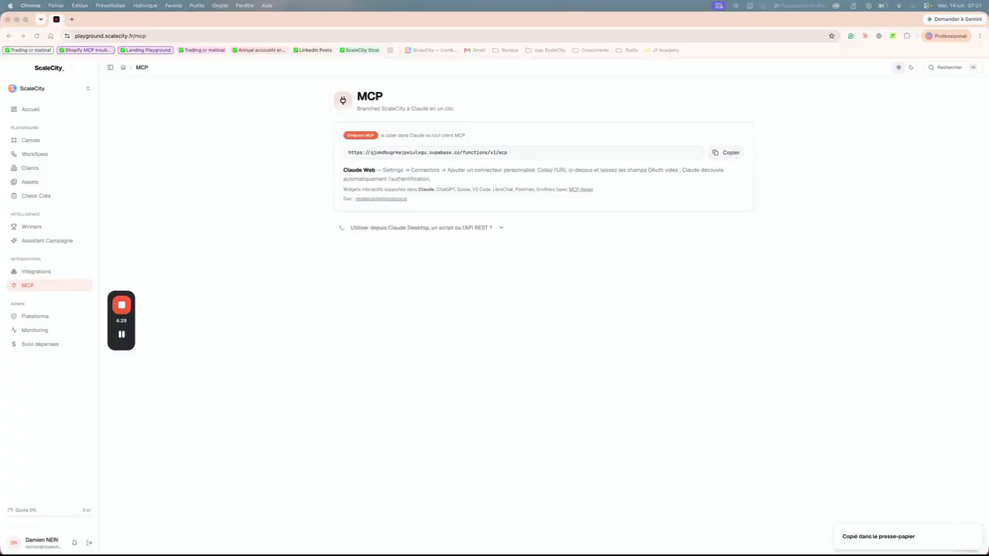
Switch to the Claude desktop app and open its connector management settings.
{"action": "left_click_drag", "start_coordinate": [472, 75], "coordinate": [472, 60]}
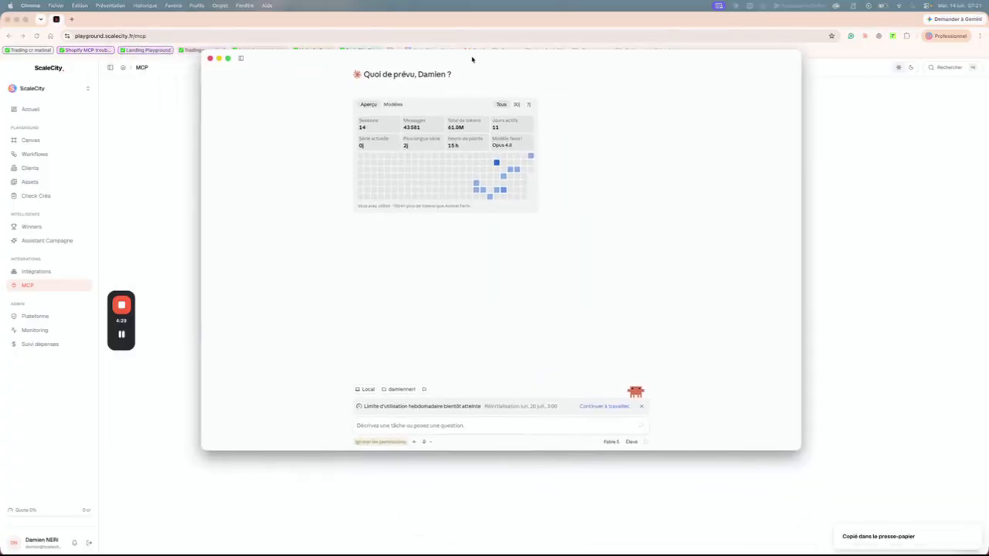
{"action": "left_click", "coordinate": [414, 442]}
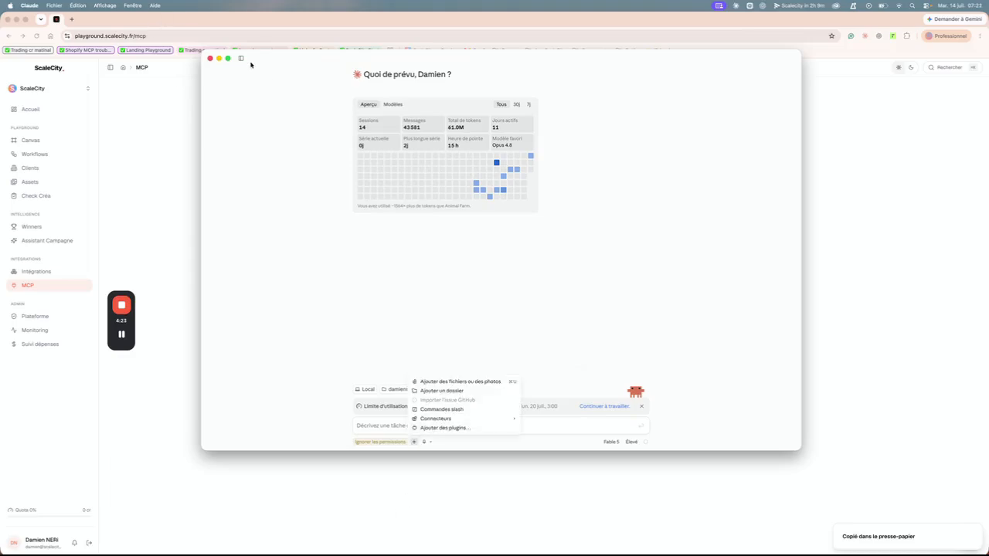
{"action": "mouse_move", "coordinate": [461, 419]}
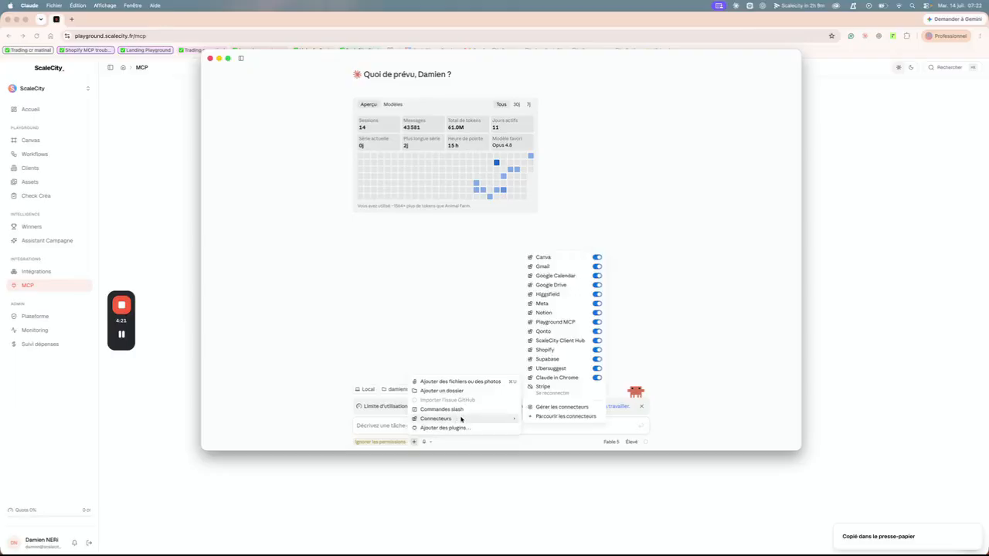
{"action": "left_click", "coordinate": [541, 411]}
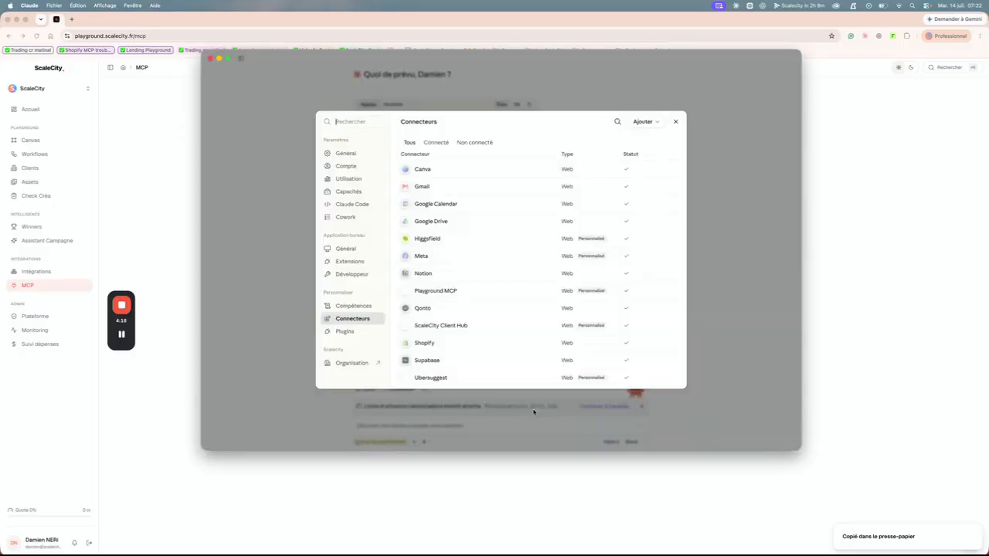
Fill in a custom connector named "Playground MCP" with the copied endpoint URL as its remote server, and cancel it without adding.
{"action": "left_click", "coordinate": [652, 124]}
{"action": "left_click", "coordinate": [619, 151]}
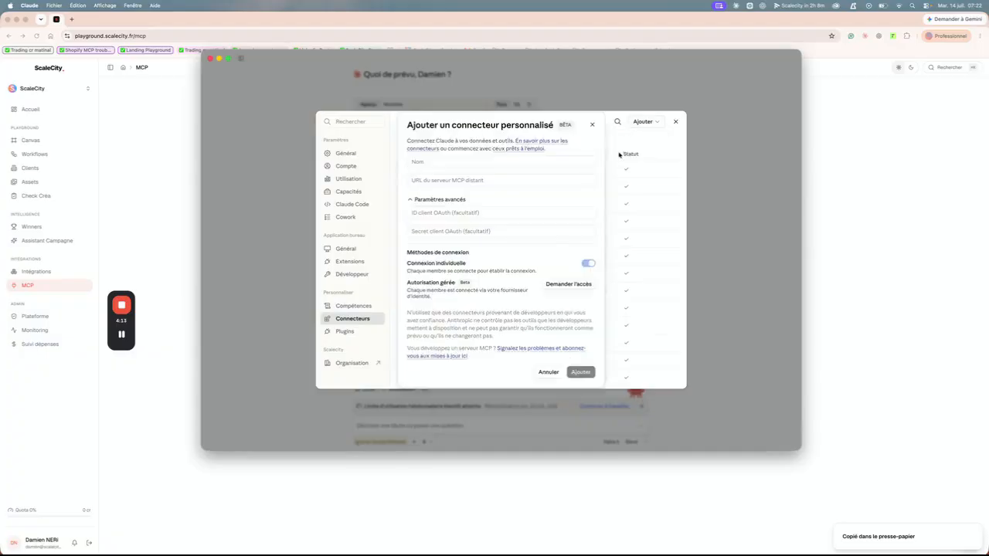
{"action": "left_click", "coordinate": [442, 161]}
{"action": "type", "text": "Playground MCP"}
{"action": "left_click", "coordinate": [476, 178]}
{"action": "type", "text": "https://qjokdbugrkwjpeiuxgu.supabase.co/functions/v1/mcp"}
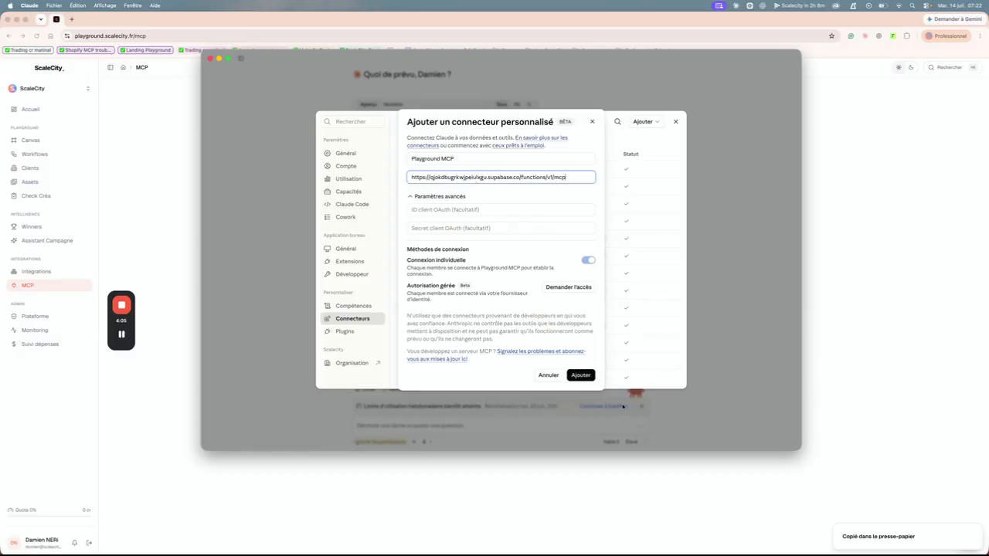
{"action": "left_click", "coordinate": [548, 377]}
Disconnect the existing Playground MCP connector from Claude.
{"action": "scroll", "coordinate": [508, 278], "scroll_direction": "down", "scroll_amount": 5}
{"action": "scroll", "coordinate": [481, 259], "scroll_direction": "up", "scroll_amount": 3}
{"action": "left_click", "coordinate": [456, 278]}
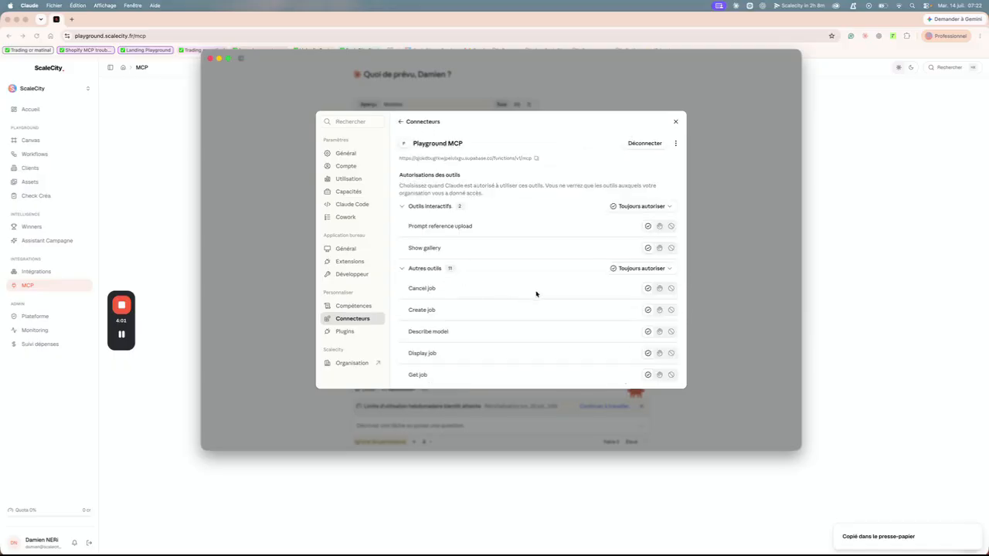
{"action": "left_click", "coordinate": [653, 143]}
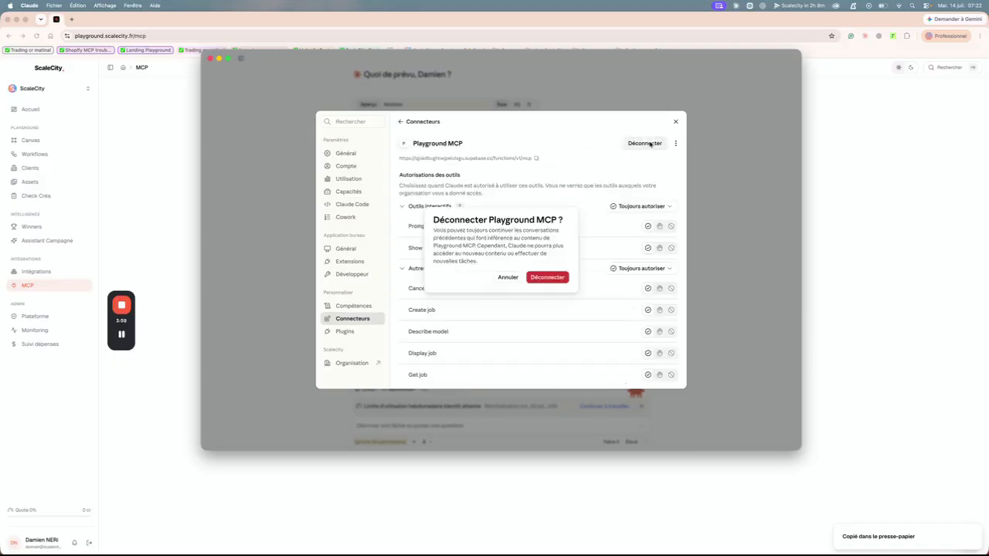
{"action": "left_click", "coordinate": [543, 279]}
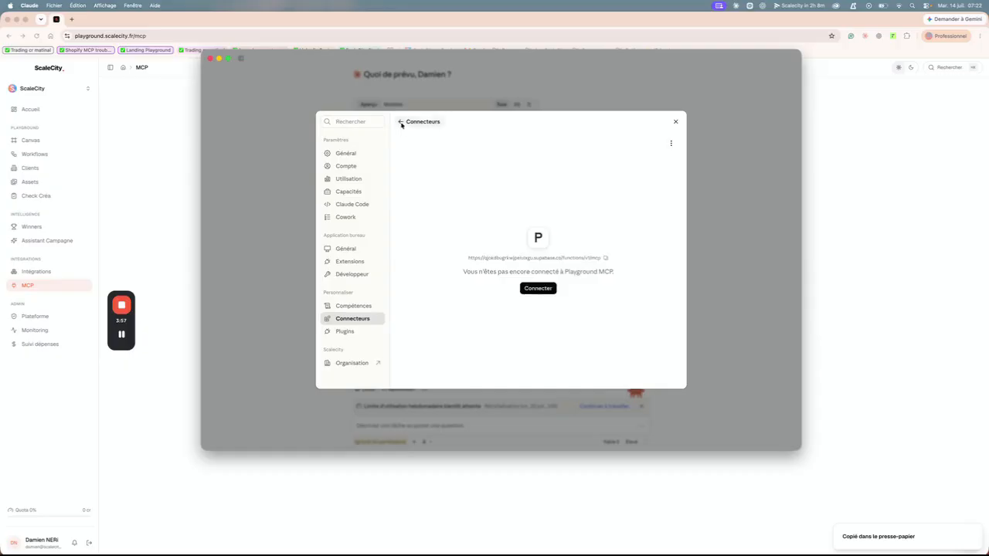
Reconnect the Playground MCP connector from the connectors list and authorize Claude's access to the ScaleCity account.
{"action": "left_click", "coordinate": [400, 122]}
{"action": "scroll", "coordinate": [488, 320], "scroll_direction": "down", "scroll_amount": 8}
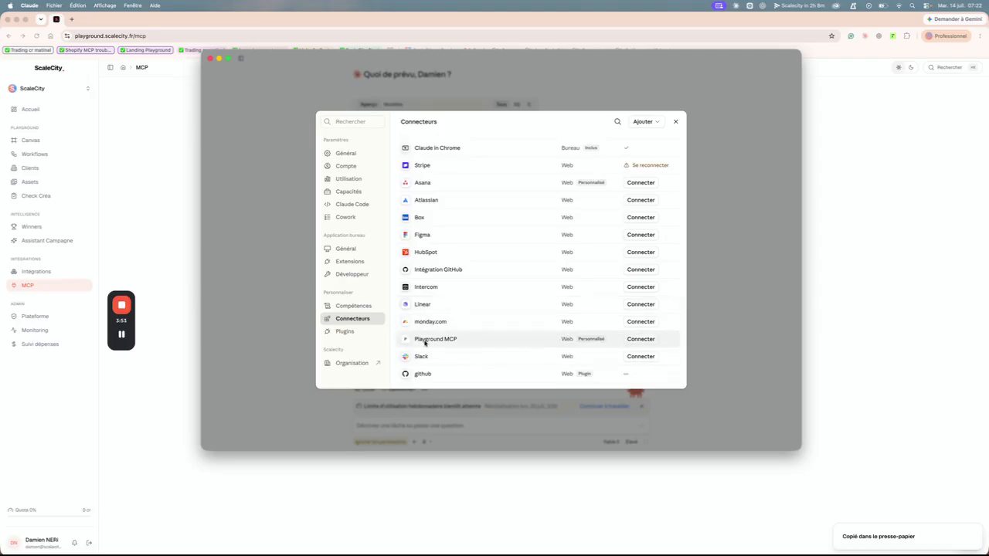
{"action": "left_click", "coordinate": [648, 340]}
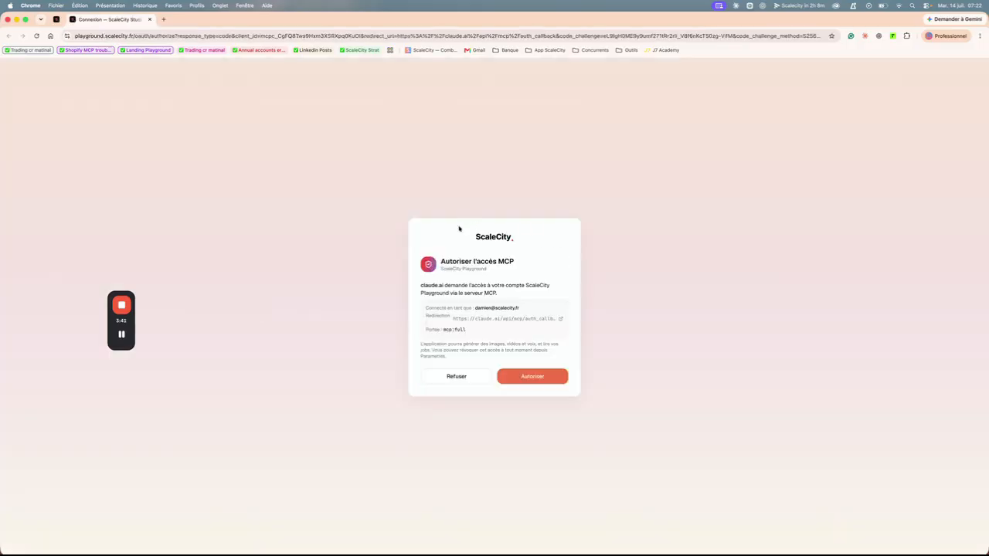
{"action": "left_click", "coordinate": [536, 379]}
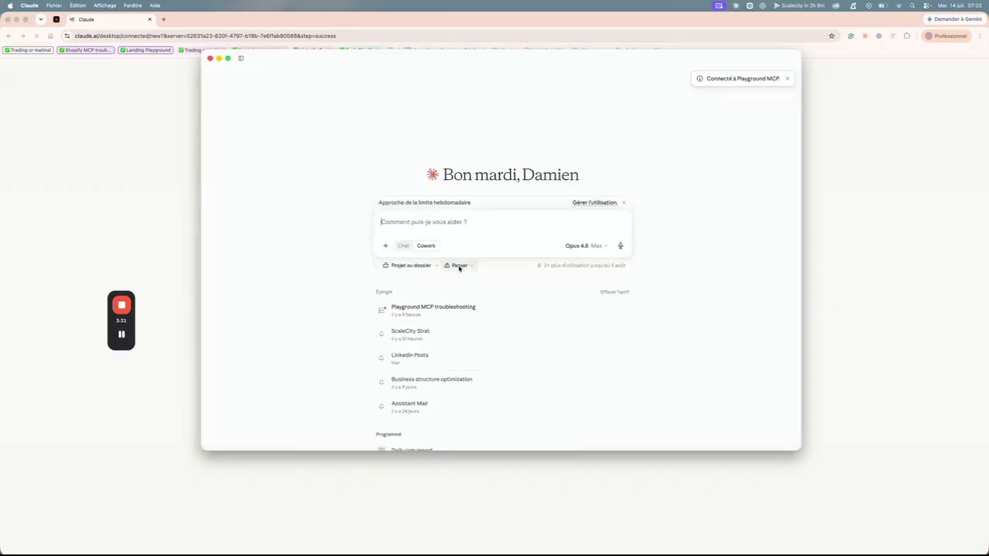
{"action": "left_click", "coordinate": [386, 245]}
{"action": "mouse_move", "coordinate": [422, 278]}
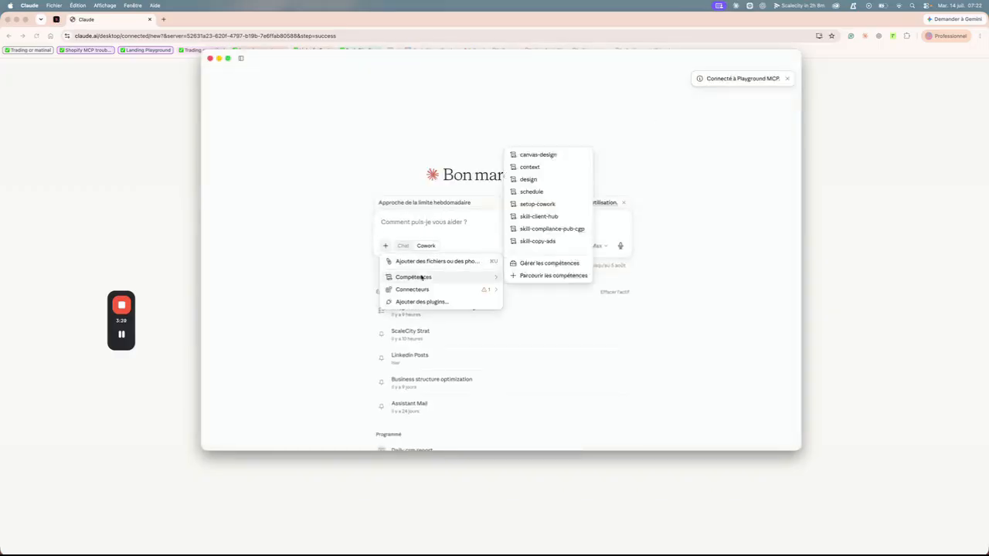
{"action": "scroll", "coordinate": [552, 279], "scroll_direction": "down", "scroll_amount": 2}
{"action": "scroll", "coordinate": [556, 269], "scroll_direction": "down", "scroll_amount": 2}
{"action": "left_click", "coordinate": [724, 281]}
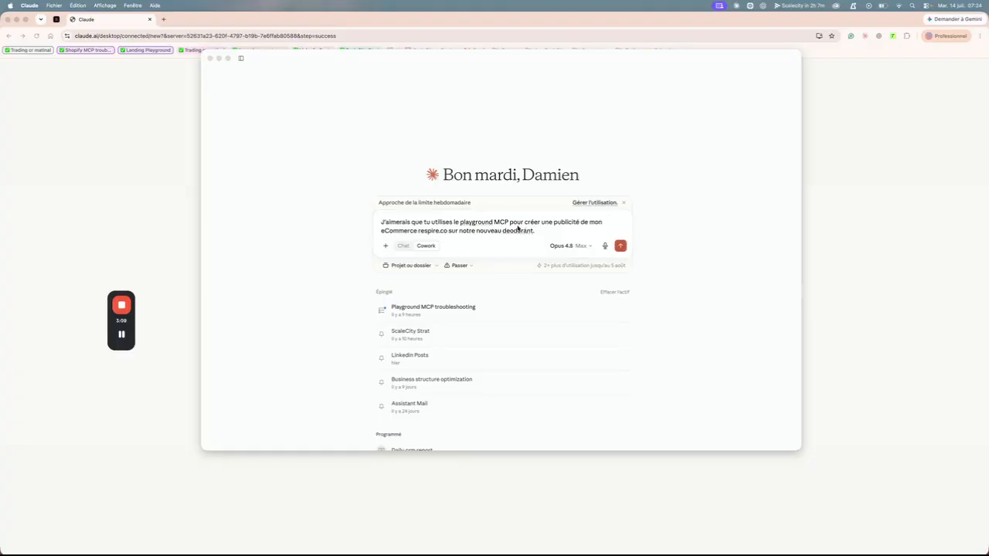
Send a French Cowork prompt asking to use the playground MCP to create an ad for the respire.co eCommerce's new deodorant.
{"action": "left_click_drag", "start_coordinate": [418, 230], "coordinate": [458, 231]}
{"action": "left_click", "coordinate": [466, 230]}
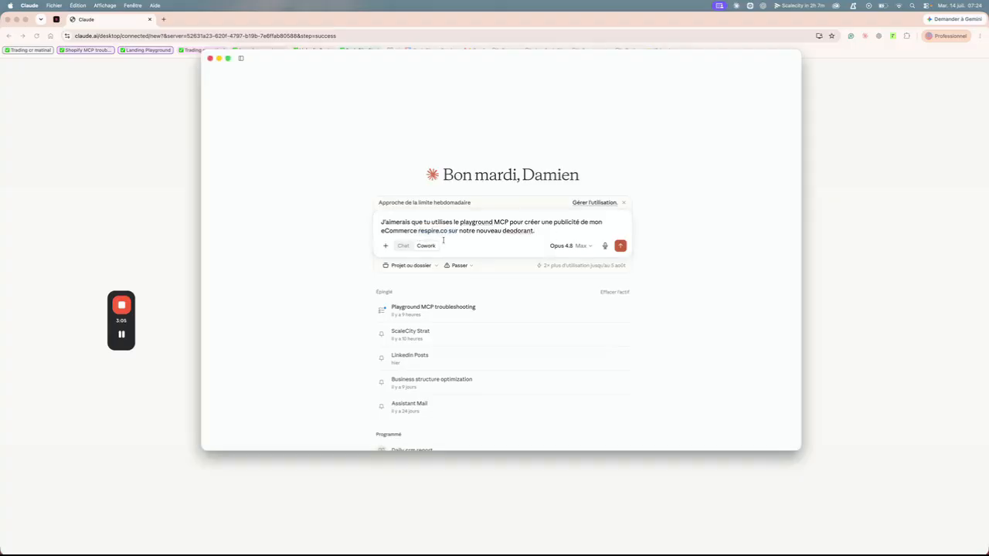
{"action": "left_click", "coordinate": [620, 246]}
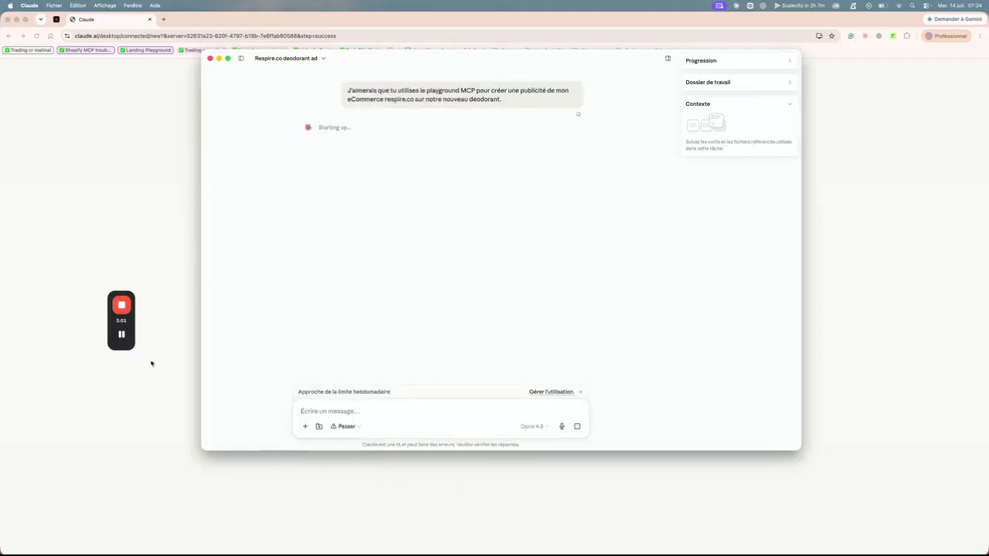
Answer the three ad brief questions with "Image statique", "Story / Reel 9:16" and "Naturel & efficace 48h".
{"action": "mouse_move", "coordinate": [123, 335]}
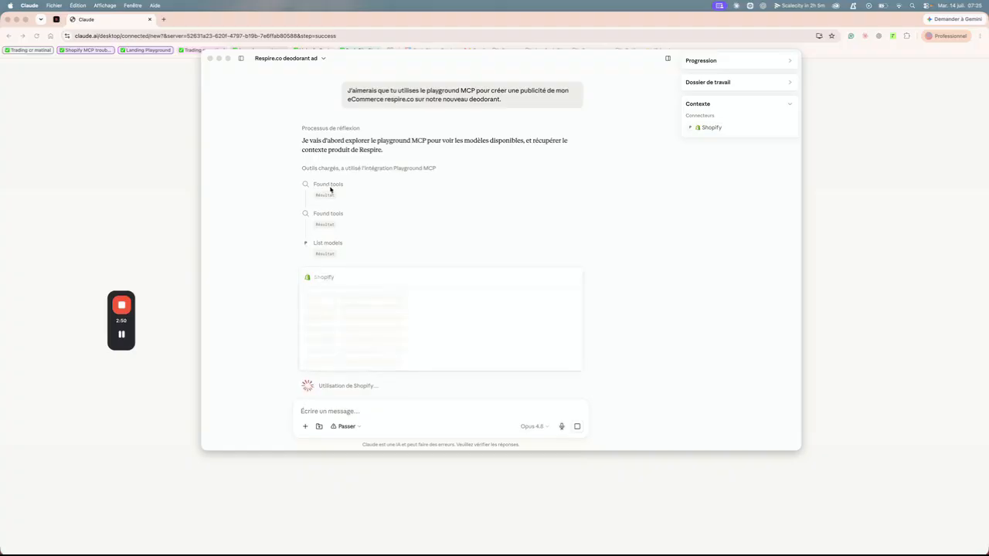
{"action": "scroll", "coordinate": [318, 247], "scroll_direction": "down", "scroll_amount": 1}
{"action": "scroll", "coordinate": [317, 244], "scroll_direction": "up", "scroll_amount": 1}
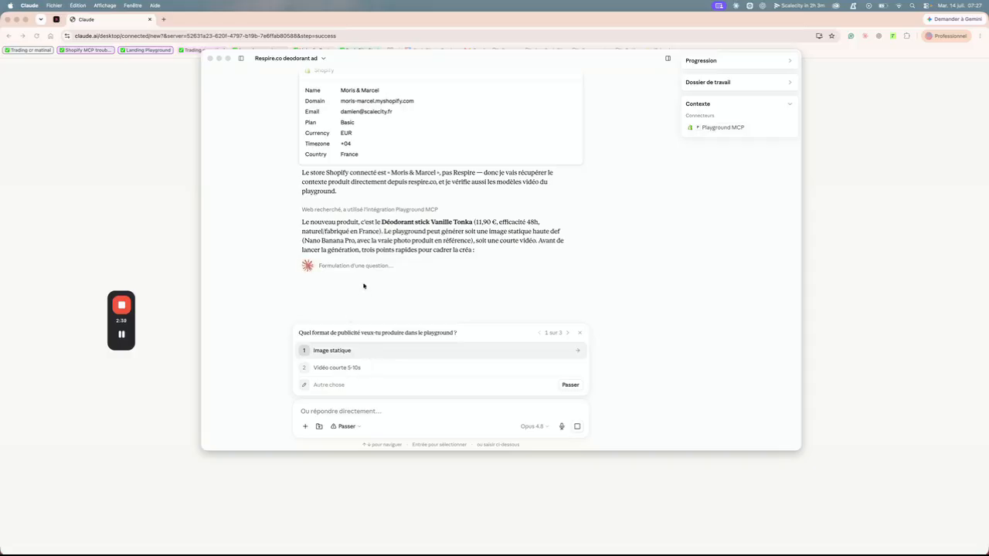
{"action": "left_click", "coordinate": [364, 225]}
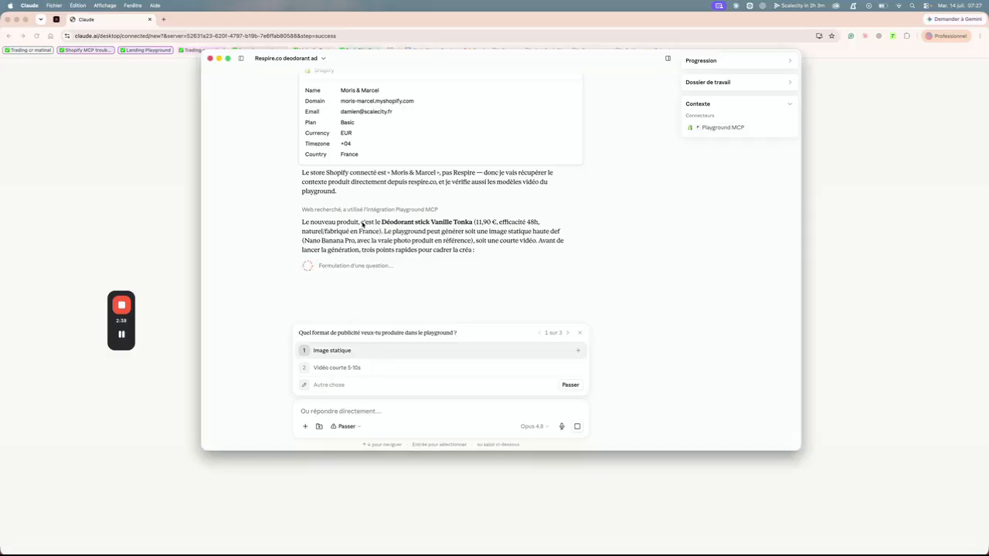
{"action": "left_click", "coordinate": [349, 351]}
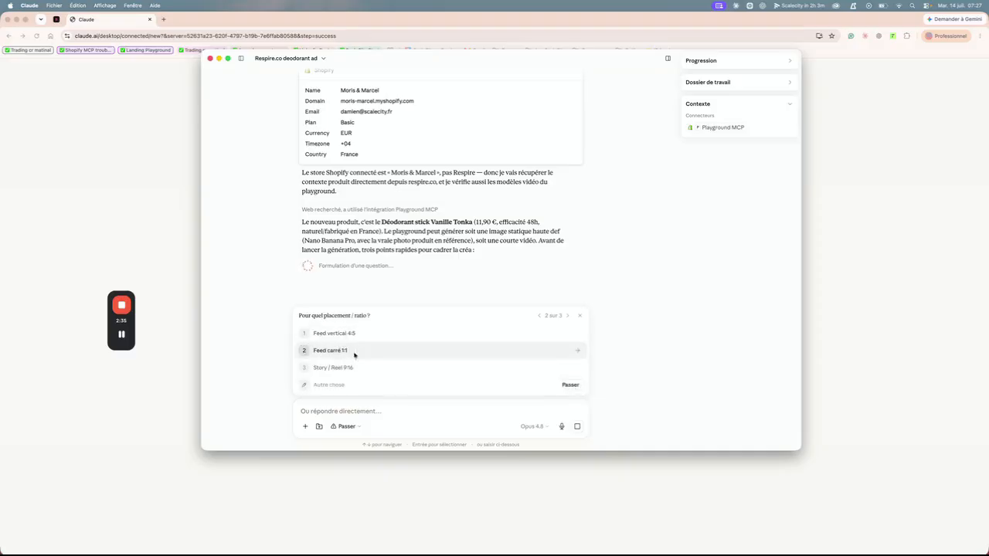
{"action": "left_click", "coordinate": [329, 369]}
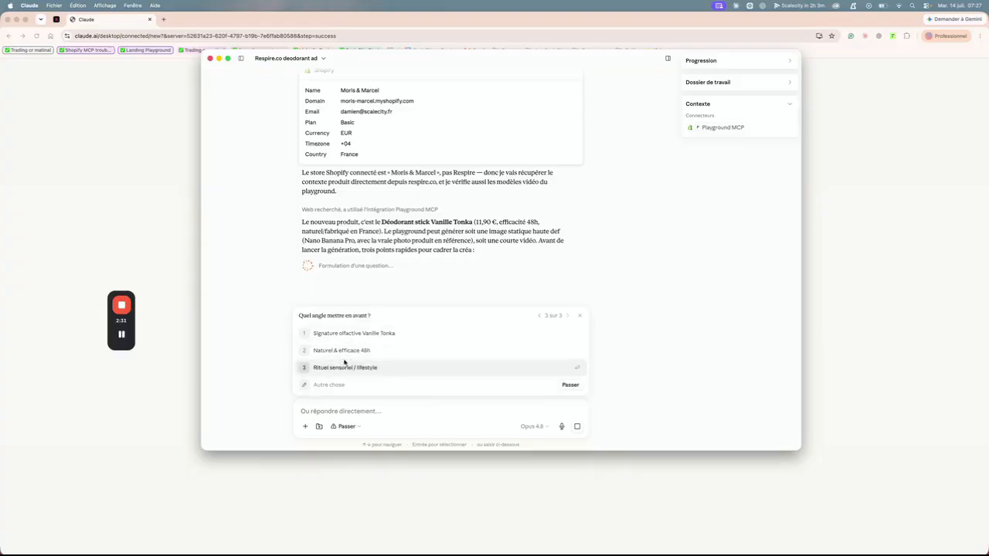
{"action": "left_click", "coordinate": [347, 351]}
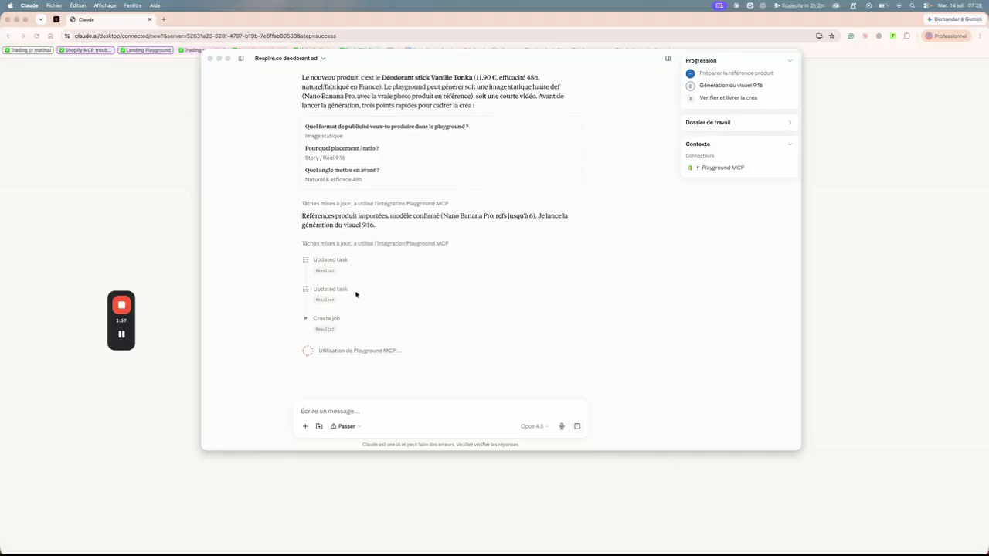
Review the generated 9:16 deodorant ad, its file opening options and the suggested follow-up variations in the conversation.
{"action": "mouse_move", "coordinate": [121, 335]}
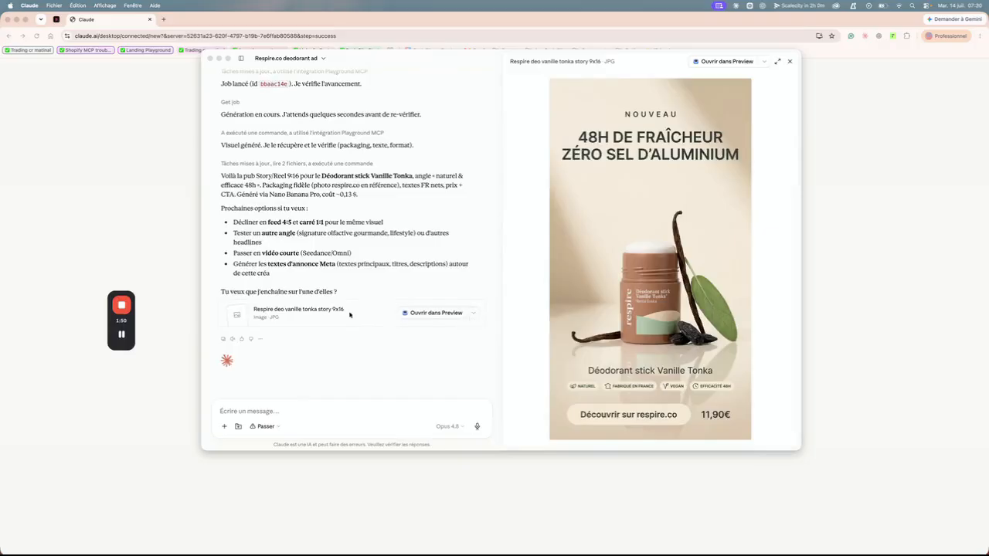
{"action": "left_click", "coordinate": [472, 313]}
{"action": "left_click", "coordinate": [473, 314]}
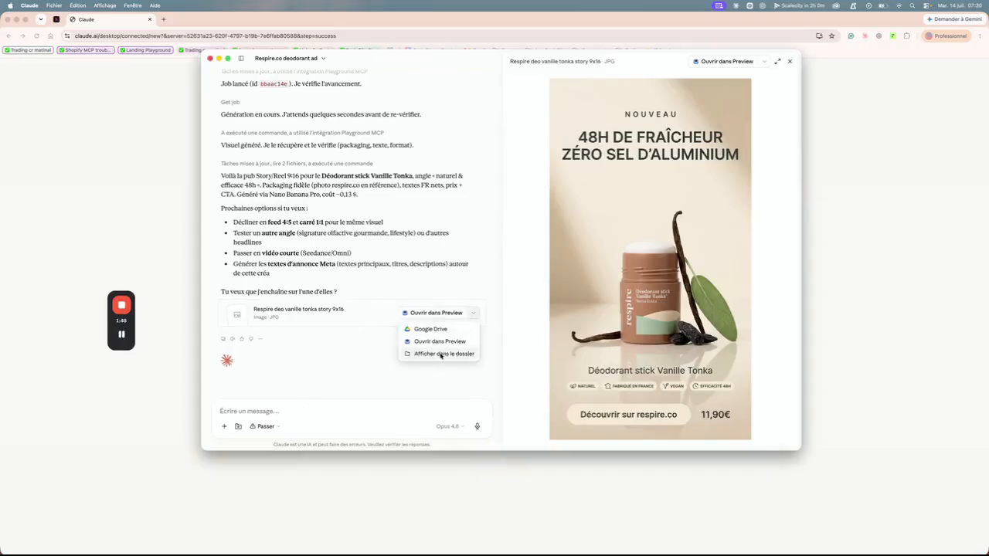
{"action": "left_click", "coordinate": [350, 291]}
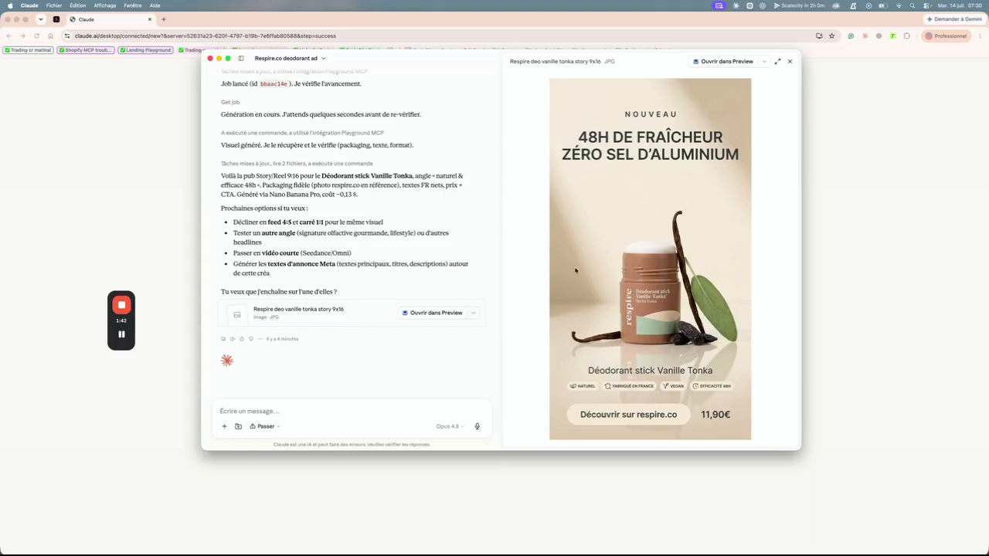
{"action": "scroll", "coordinate": [260, 285], "scroll_direction": "up", "scroll_amount": 3}
{"action": "scroll", "coordinate": [309, 232], "scroll_direction": "down", "scroll_amount": 3}
{"action": "scroll", "coordinate": [349, 275], "scroll_direction": "up", "scroll_amount": 2}
{"action": "scroll", "coordinate": [350, 275], "scroll_direction": "down", "scroll_amount": 2}
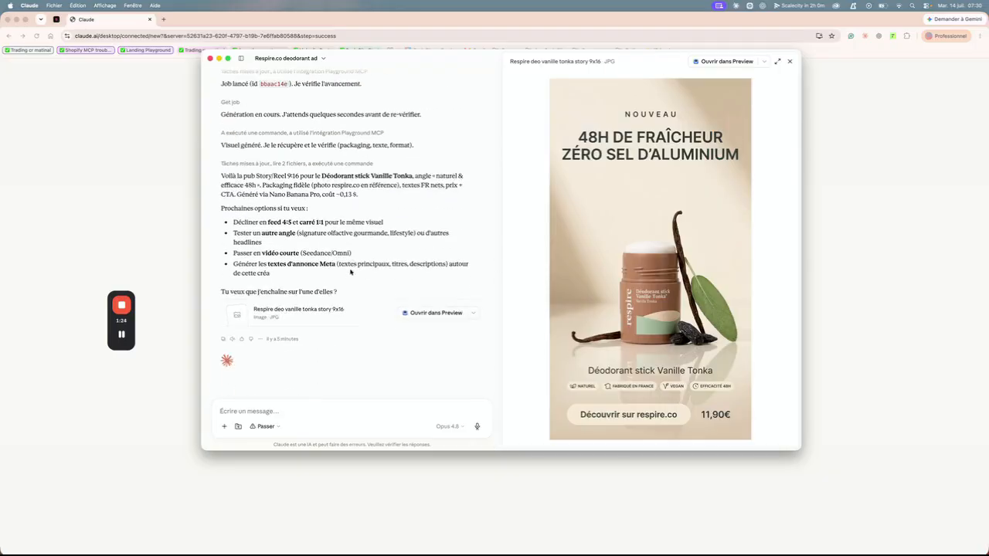